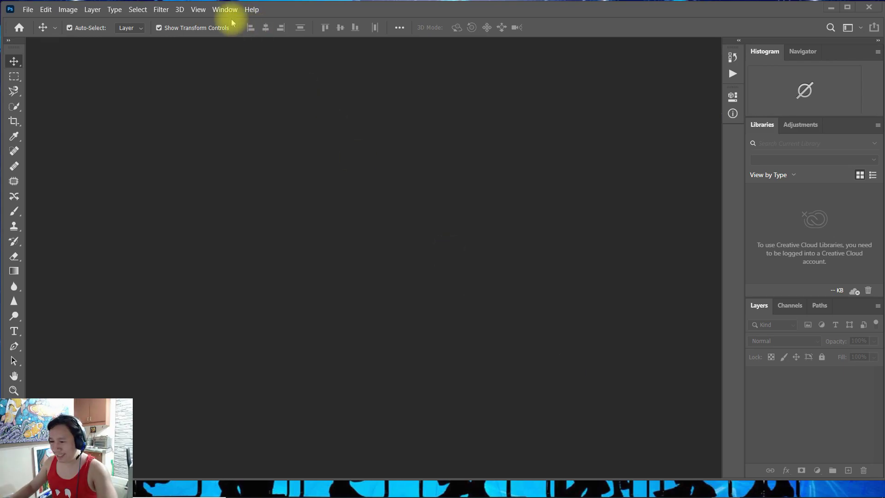
Open Lumen Photo.jpg from the Open dialog, showing the portrait on its Background layer.
{"action": "left_click", "coordinate": [370, 231]}
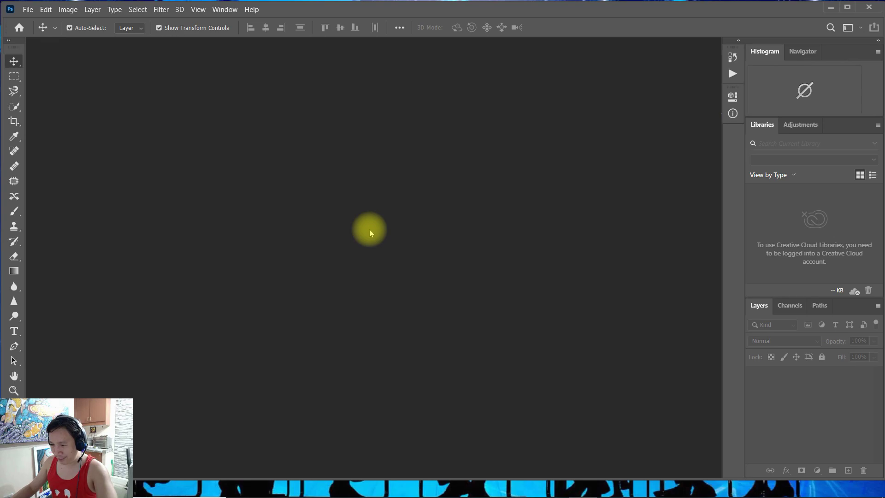
{"action": "double_click", "coordinate": [370, 228]}
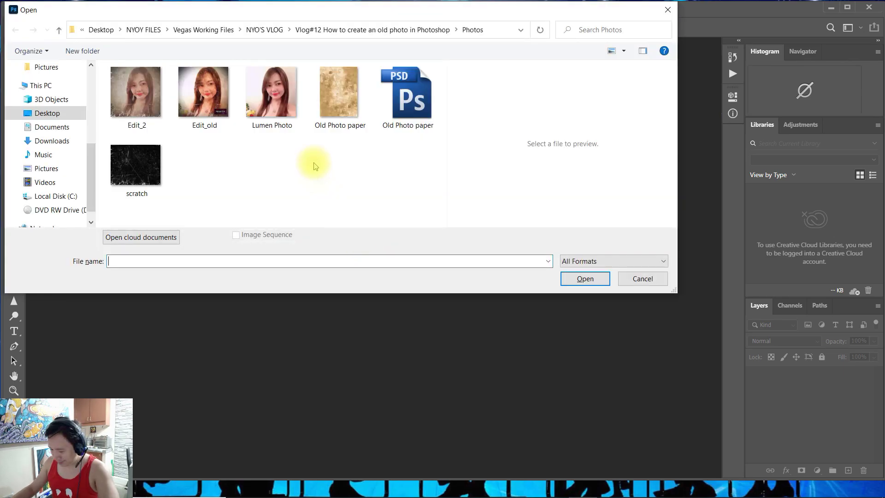
{"action": "left_click", "coordinate": [285, 107]}
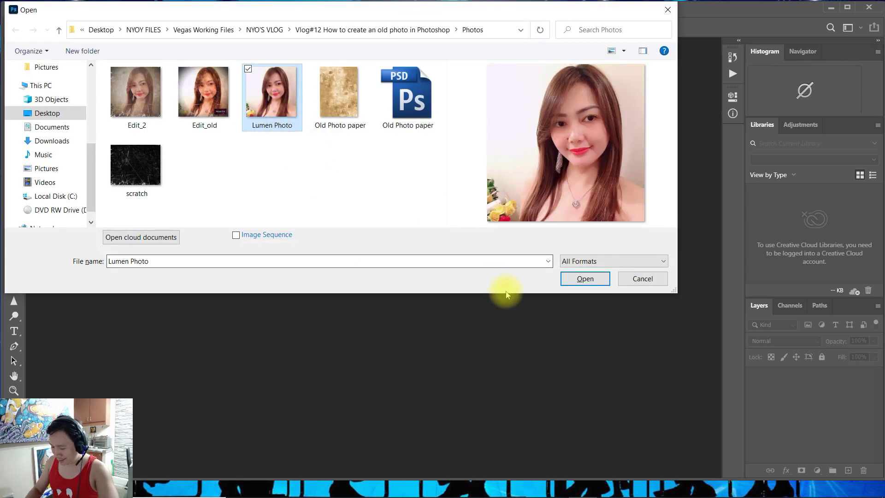
{"action": "left_click", "coordinate": [585, 278]}
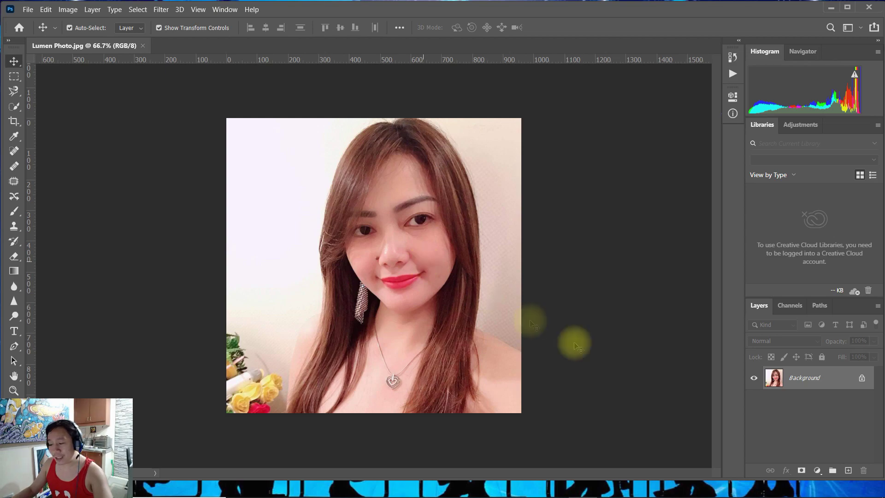
{"action": "right_click", "coordinate": [803, 378]}
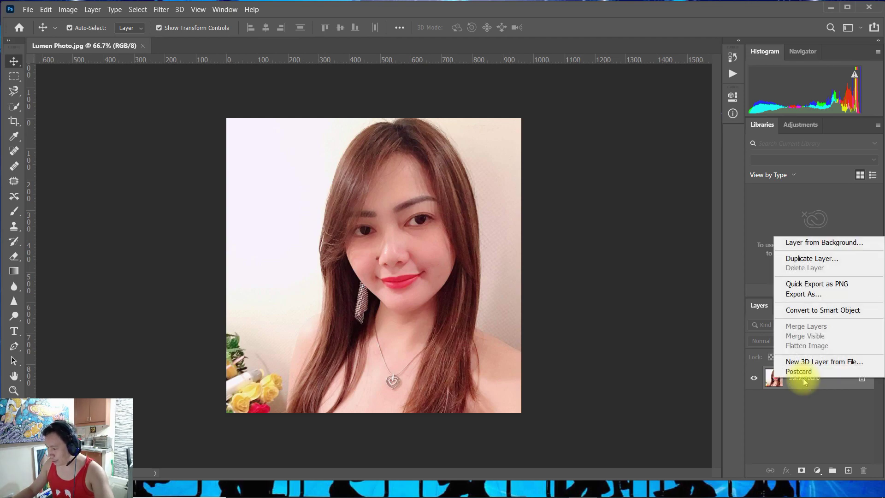
Duplicate the Background layer as a new layer named 'lumen'.
{"action": "left_click", "coordinate": [818, 259]}
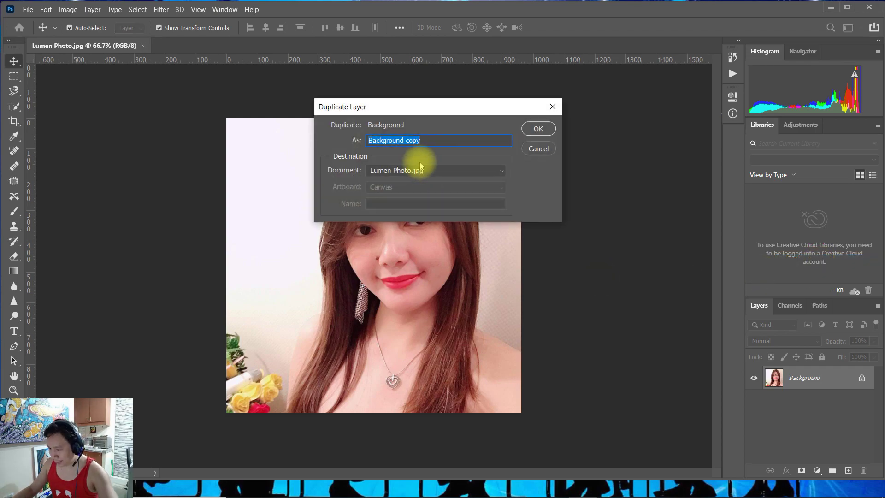
{"action": "key", "text": "BackSpace"}
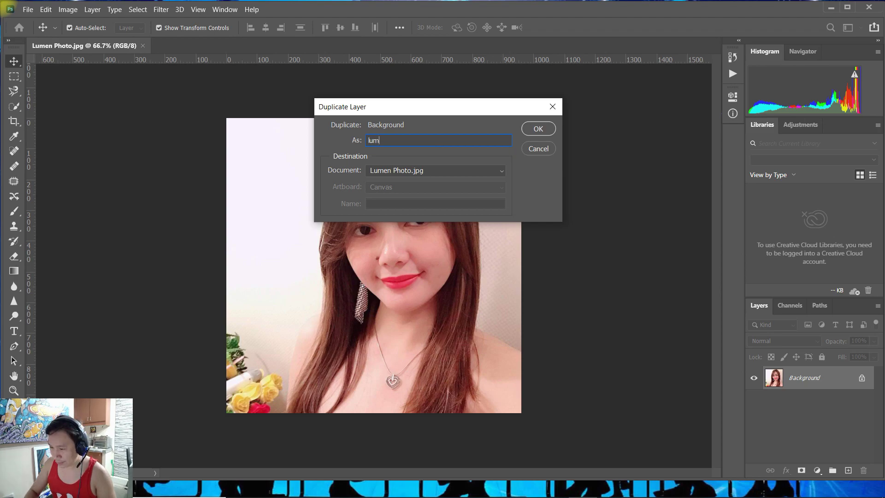
{"action": "left_click", "coordinate": [538, 130]}
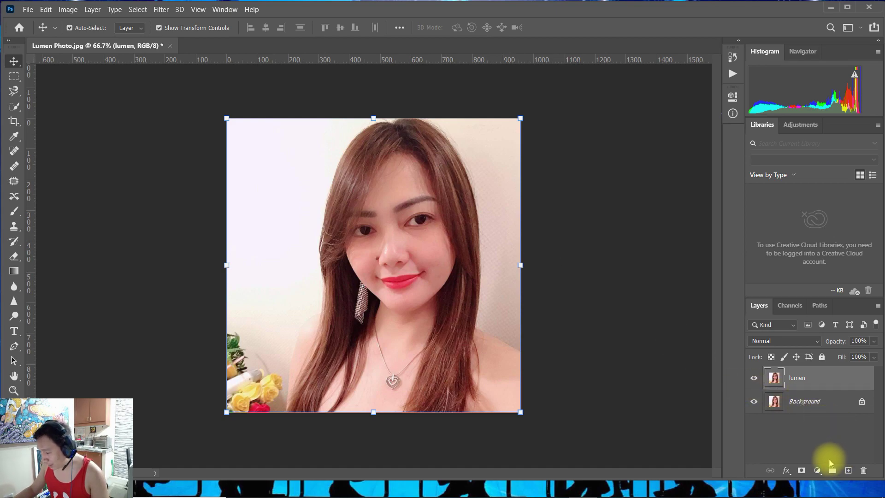
Add a Curves adjustment layer, try two brightening points, then undo both to keep the curve straight.
{"action": "left_click", "coordinate": [818, 470]}
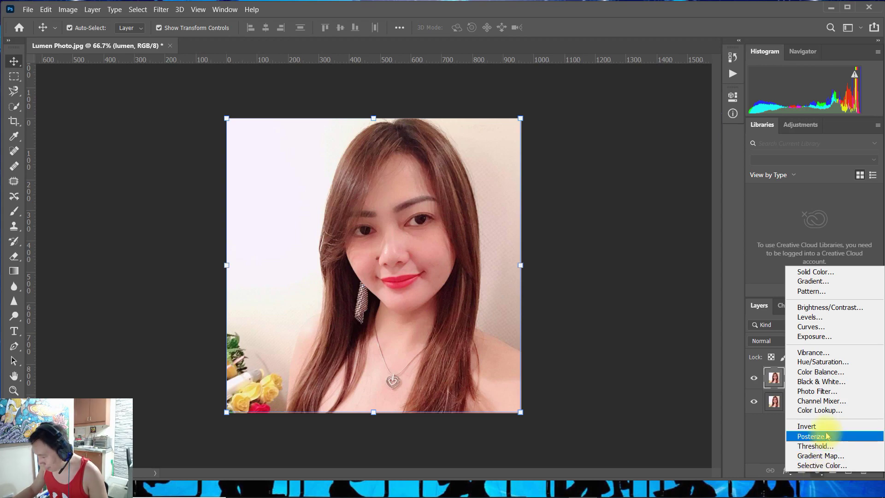
{"action": "left_click", "coordinate": [820, 328]}
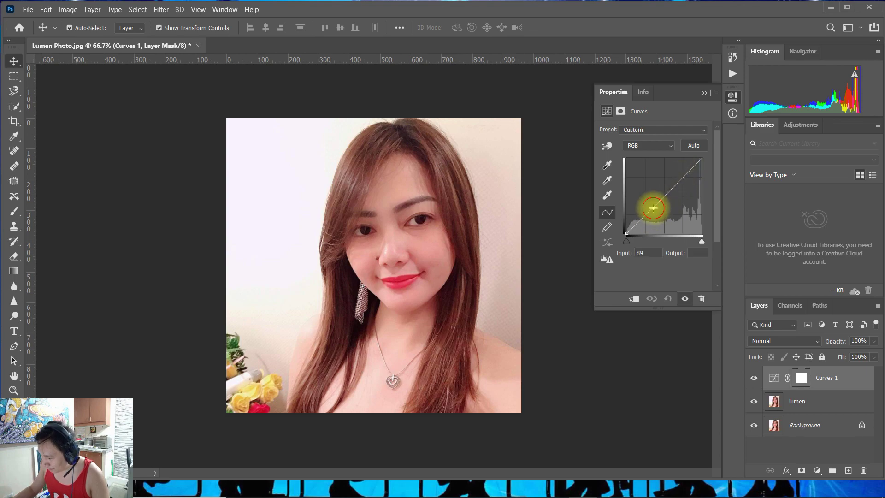
{"action": "left_click_drag", "start_coordinate": [652, 206], "coordinate": [650, 204]}
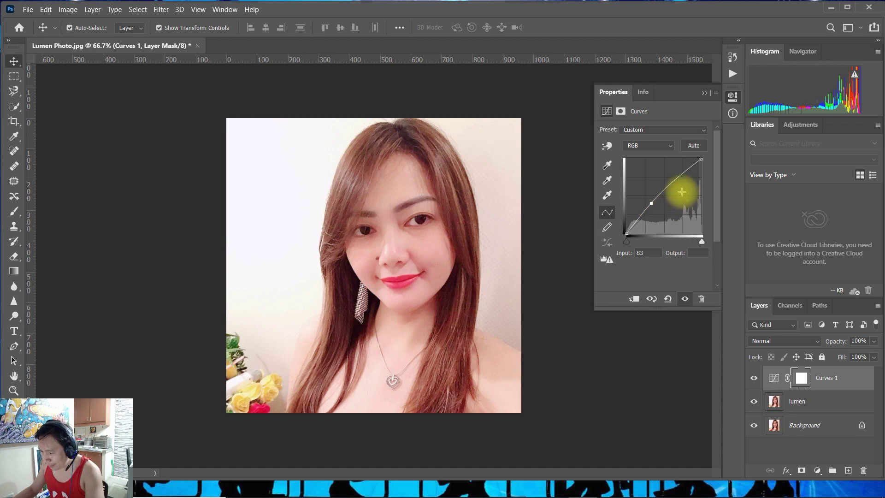
{"action": "left_click_drag", "start_coordinate": [671, 180], "coordinate": [669, 175]}
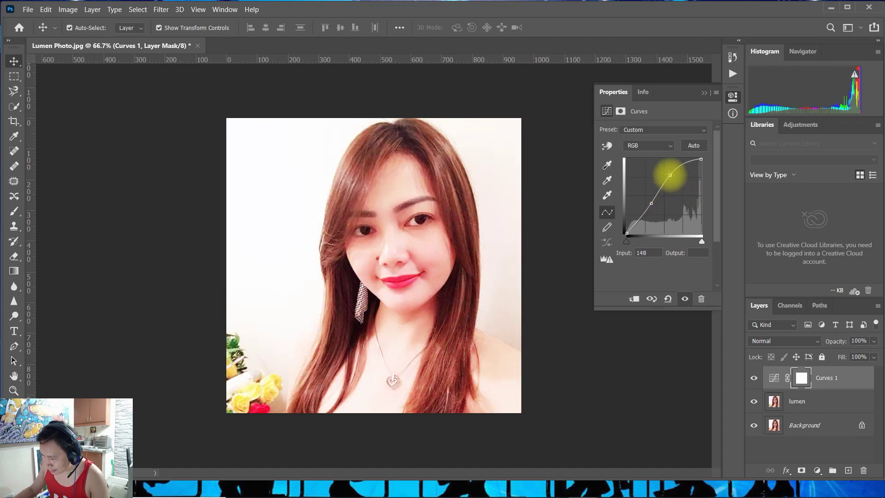
{"action": "key", "text": "ctrl+z"}
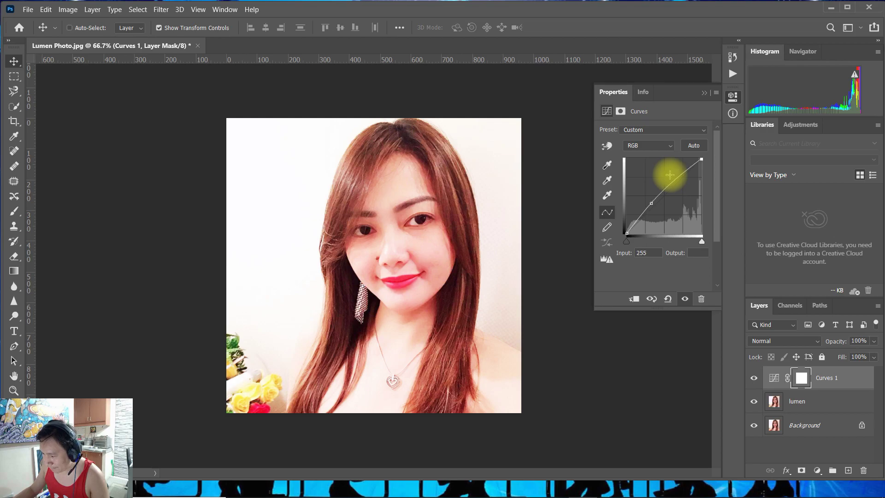
{"action": "key", "text": "ctrl+z"}
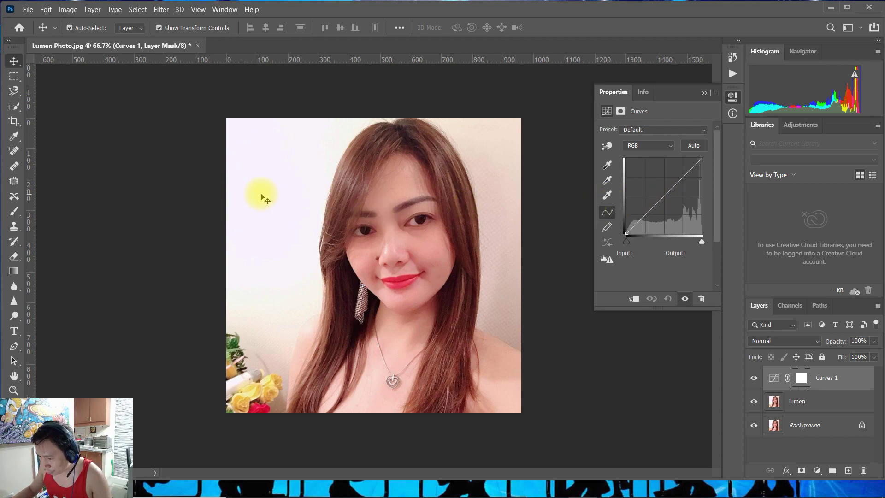
{"action": "left_click", "coordinate": [606, 146]}
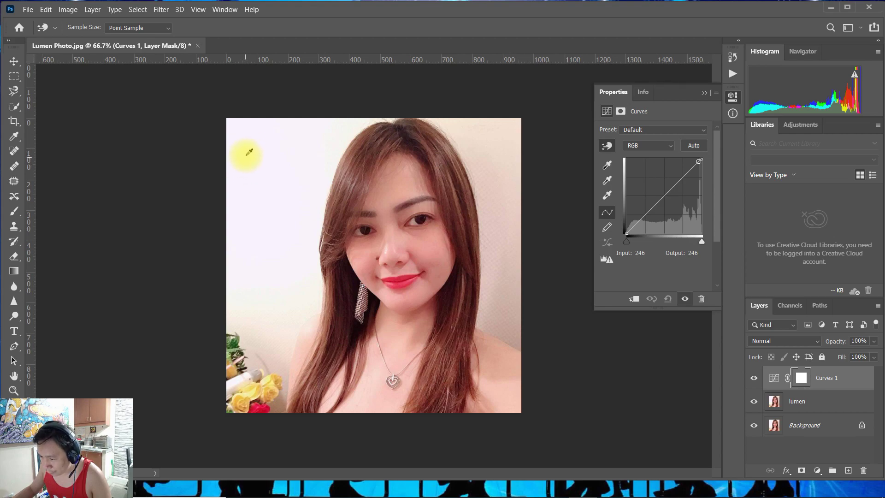
Darken the bright background and the hair shadows with the Curves targeted adjustment tool.
{"action": "left_click", "coordinate": [251, 148]}
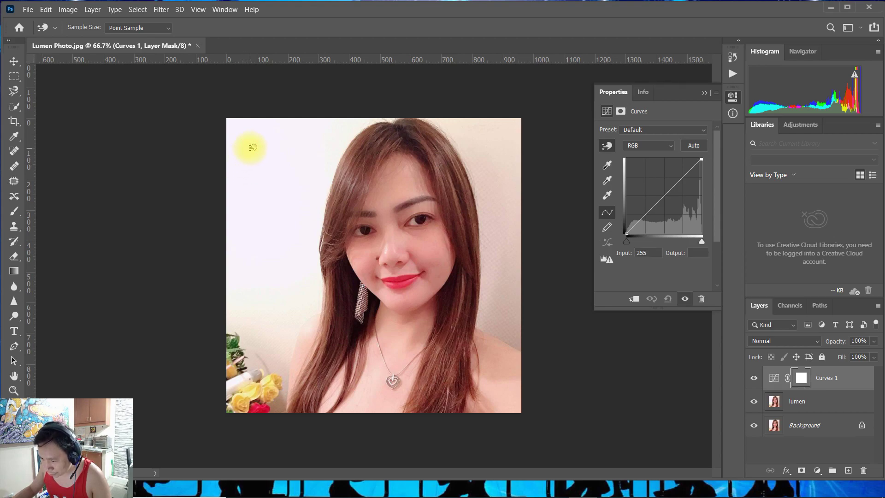
{"action": "left_click_drag", "start_coordinate": [252, 147], "coordinate": [253, 187]}
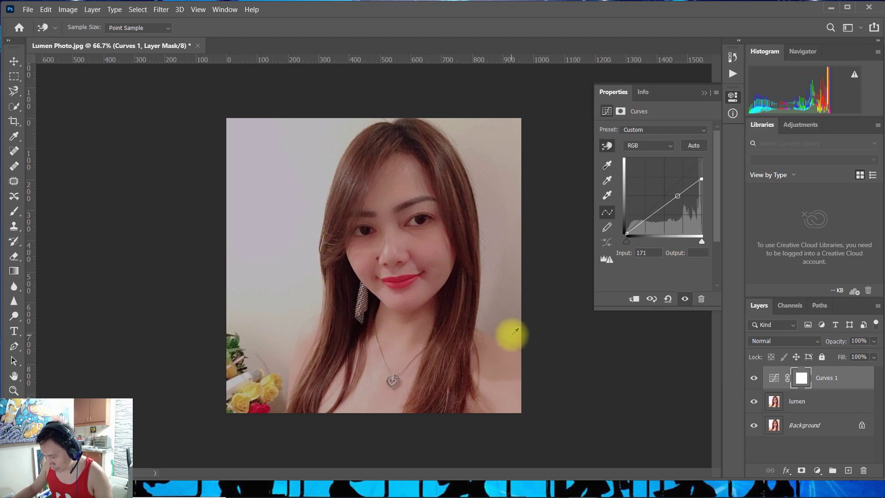
{"action": "left_click_drag", "start_coordinate": [515, 331], "coordinate": [511, 315]}
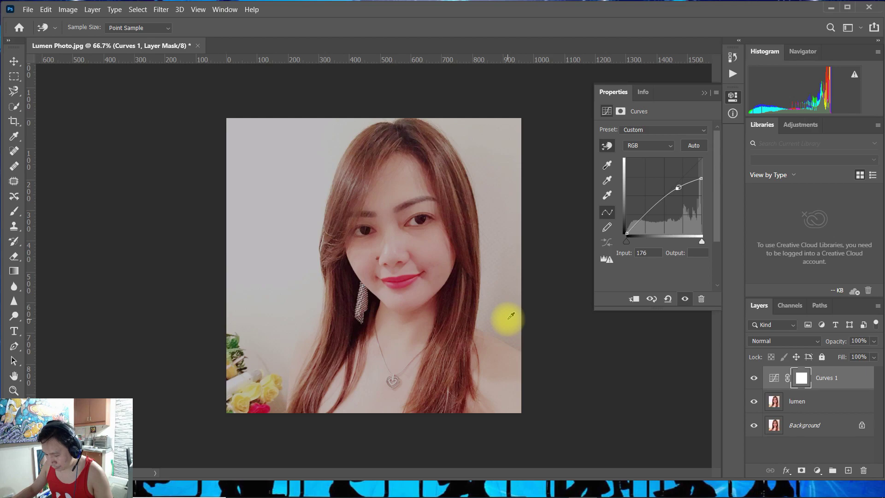
{"action": "key", "text": "ctrl+z"}
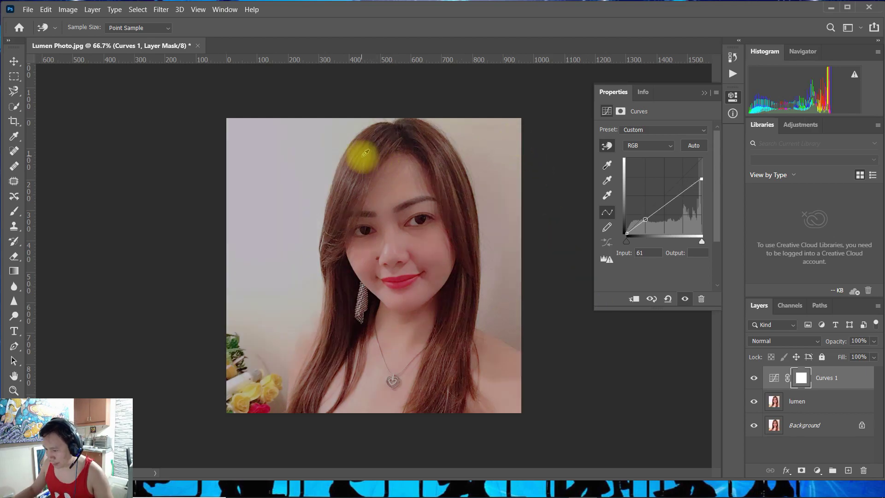
{"action": "left_click_drag", "start_coordinate": [364, 155], "coordinate": [366, 164]}
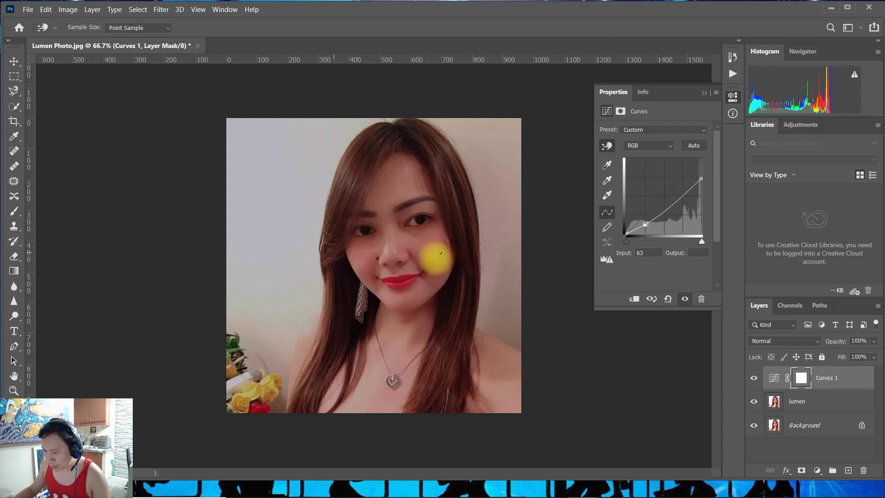
Close the Curves properties, return to the Move tool and bring up the Open dialog.
{"action": "left_click", "coordinate": [704, 94]}
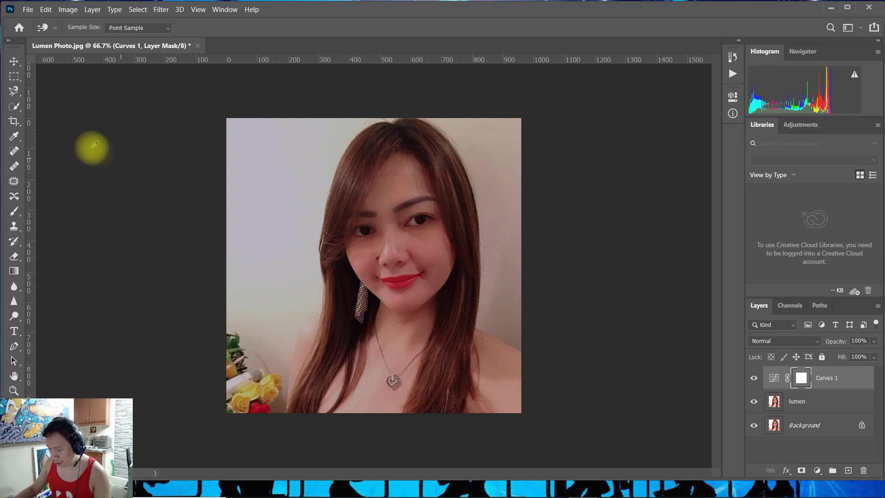
{"action": "left_click", "coordinate": [14, 61]}
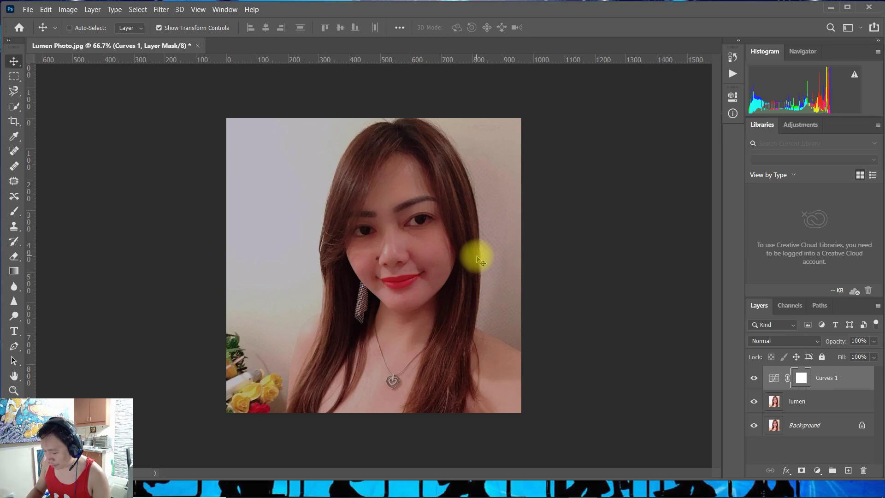
{"action": "key", "text": "ctrl+o"}
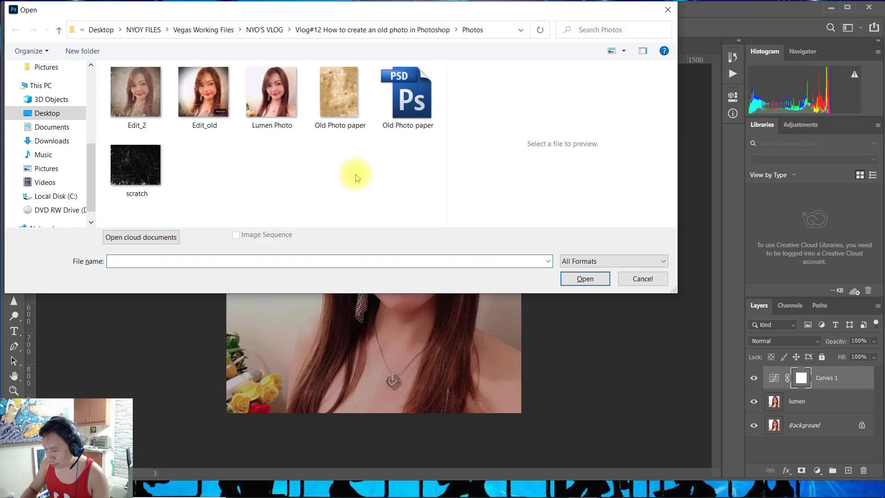
Open Old Photo paper.jpg and drag its layer into the Lumen Photo document.
{"action": "left_click", "coordinate": [339, 106]}
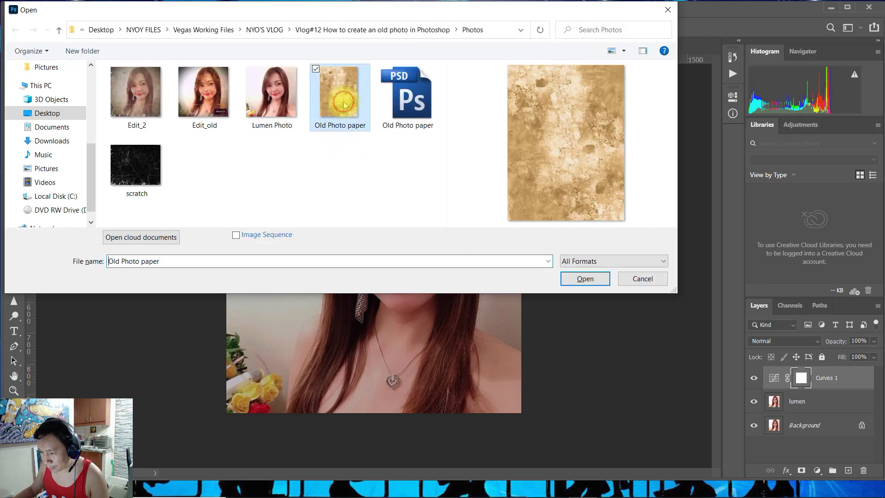
{"action": "left_click", "coordinate": [584, 278]}
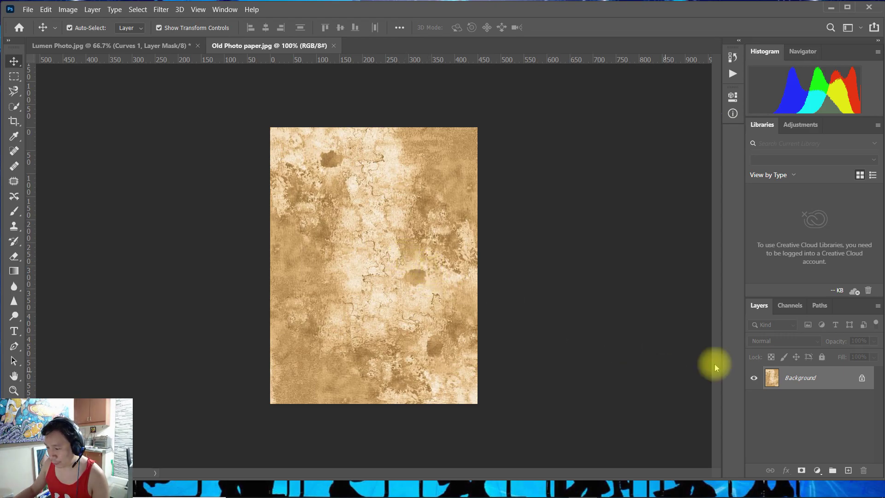
{"action": "left_click_drag", "start_coordinate": [810, 378], "coordinate": [375, 263]}
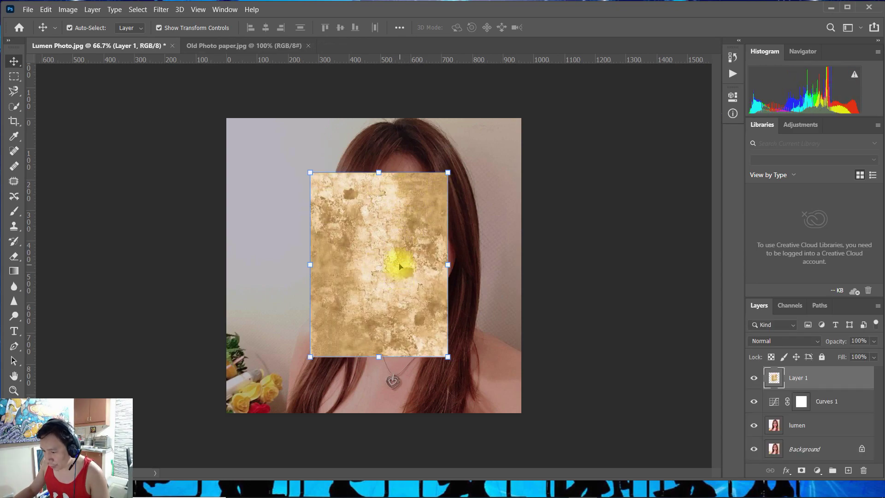
Move the paper texture to the top-left and stretch it to fill the whole canvas.
{"action": "left_click_drag", "start_coordinate": [402, 258], "coordinate": [309, 199]}
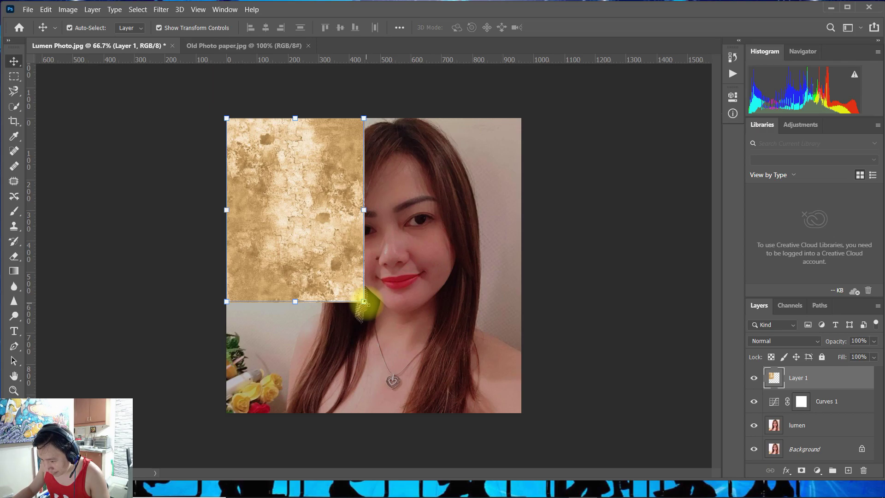
{"action": "left_click_drag", "start_coordinate": [364, 302], "coordinate": [470, 398]}
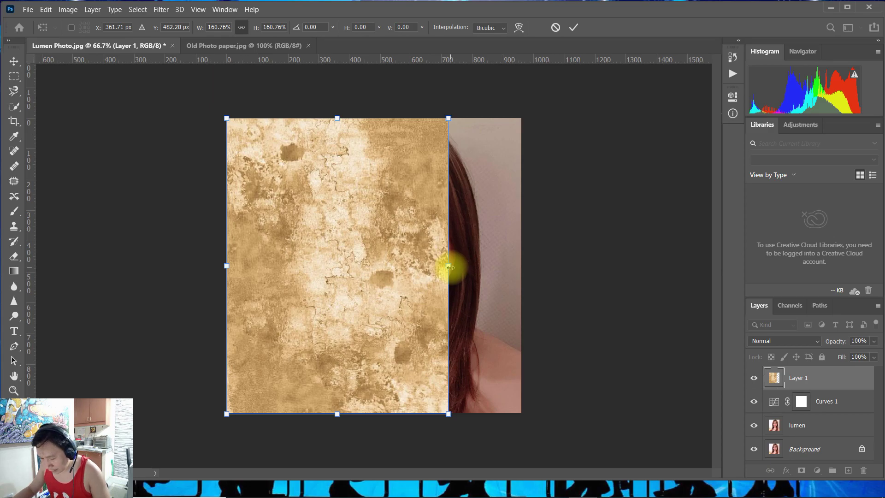
{"action": "left_click_drag", "start_coordinate": [449, 267], "coordinate": [520, 270]}
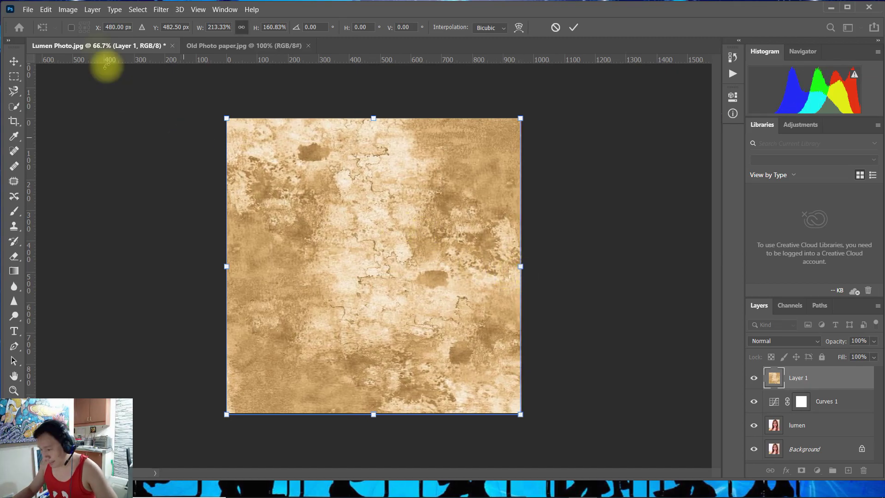
{"action": "left_click", "coordinate": [14, 62]}
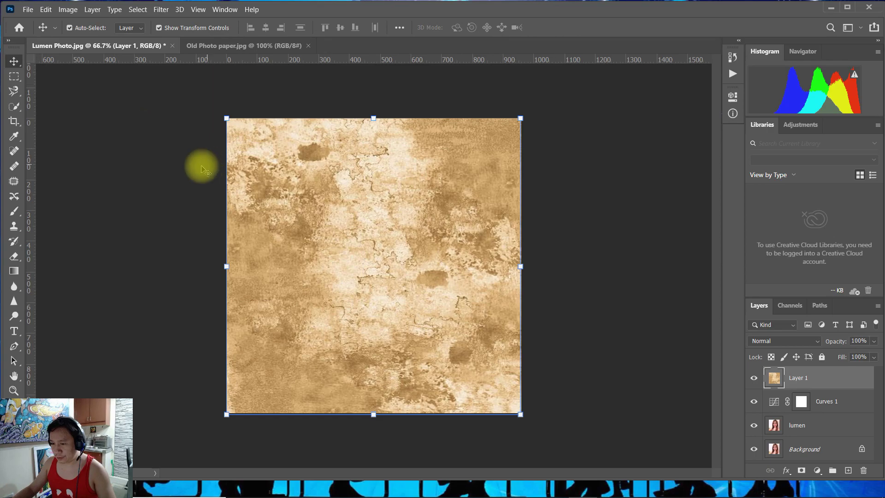
{"action": "left_click", "coordinate": [158, 174]}
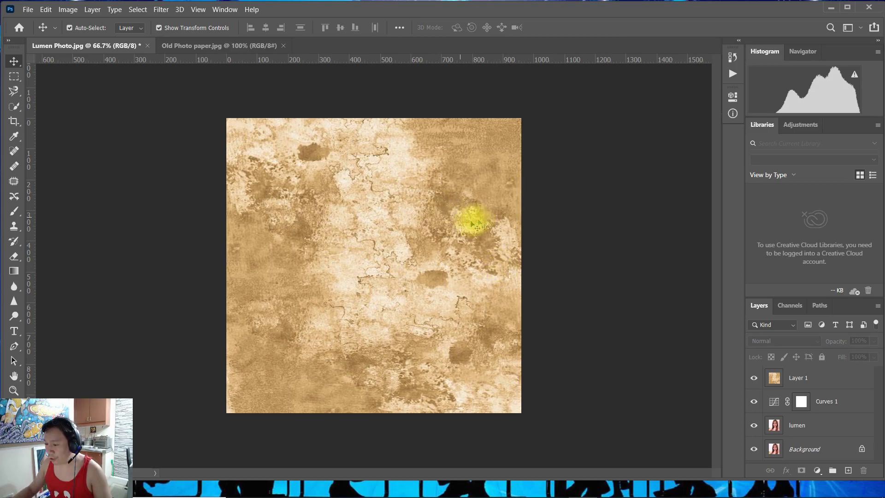
Set the paper texture Layer 1's blend mode to Overlay.
{"action": "left_click", "coordinate": [814, 379]}
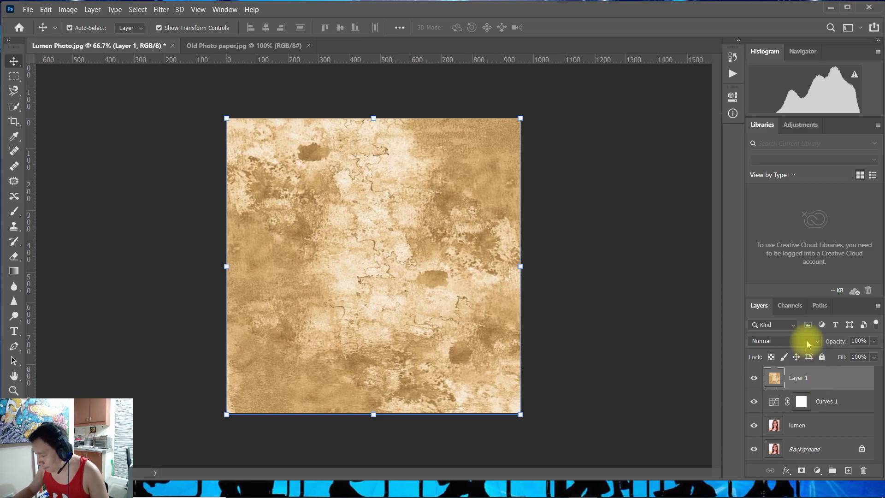
{"action": "left_click", "coordinate": [807, 343]}
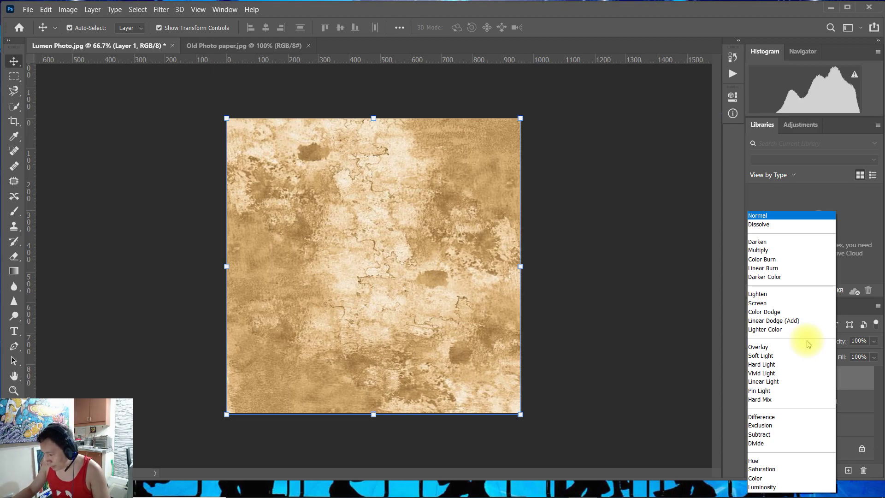
{"action": "left_click", "coordinate": [778, 351]}
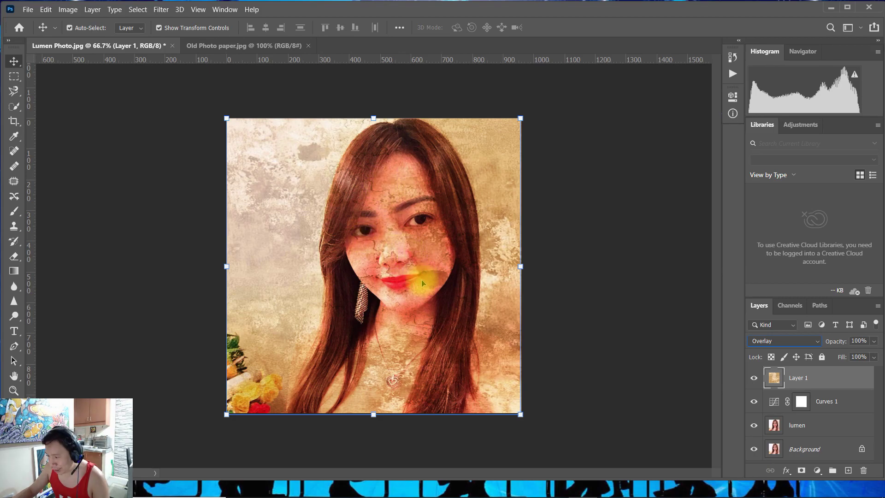
{"action": "left_click", "coordinate": [874, 342]}
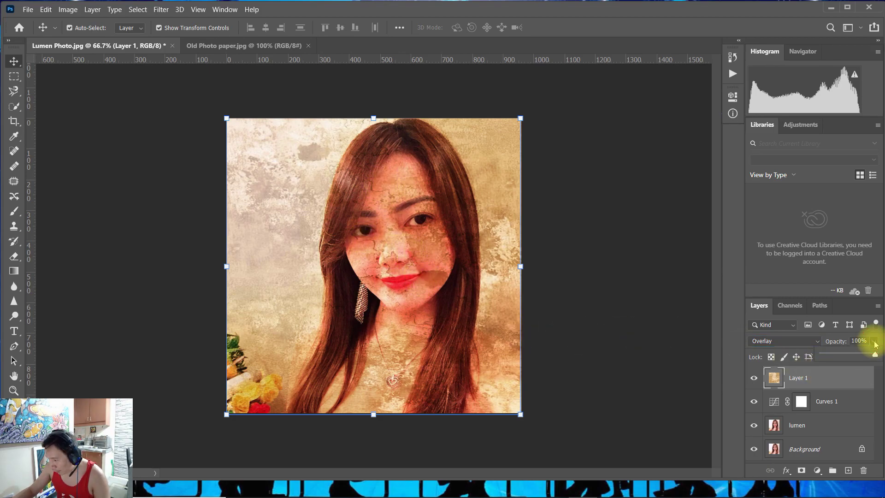
Lower Layer 1's opacity to 50% with the Opacity slider.
{"action": "left_click_drag", "start_coordinate": [874, 355], "coordinate": [850, 355]}
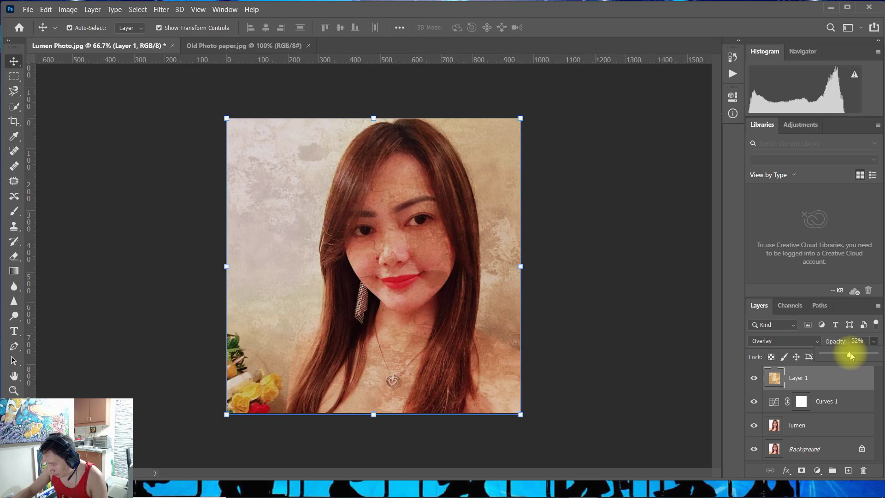
{"action": "left_click_drag", "start_coordinate": [849, 356], "coordinate": [849, 355]}
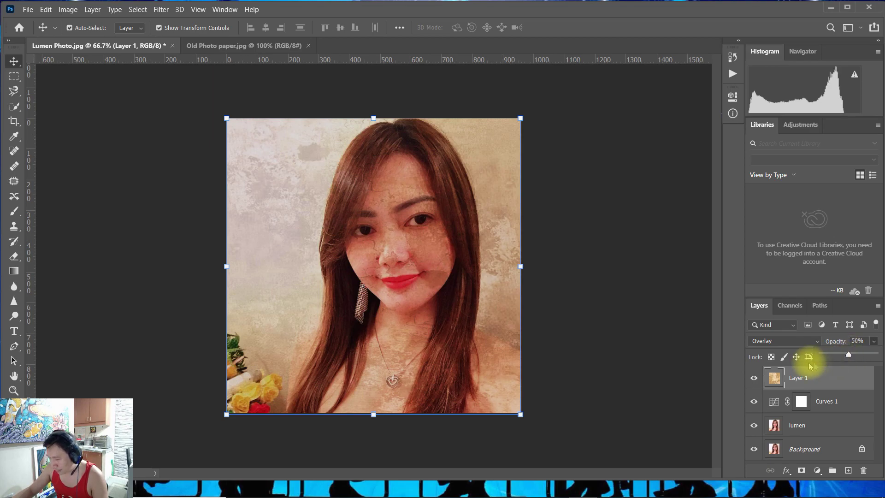
{"action": "left_click", "coordinate": [688, 315]}
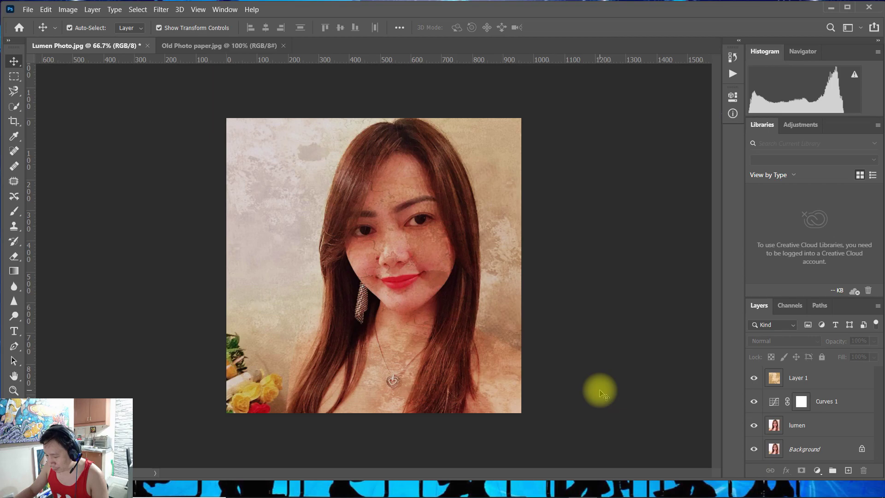
{"action": "key", "text": "ctrl+o"}
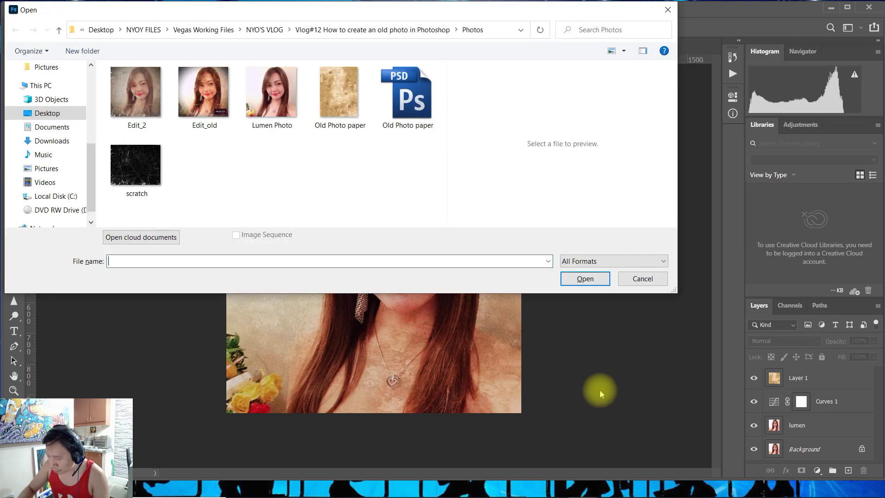
Open scratch.jpg from the Photos folder.
{"action": "left_click", "coordinate": [144, 179]}
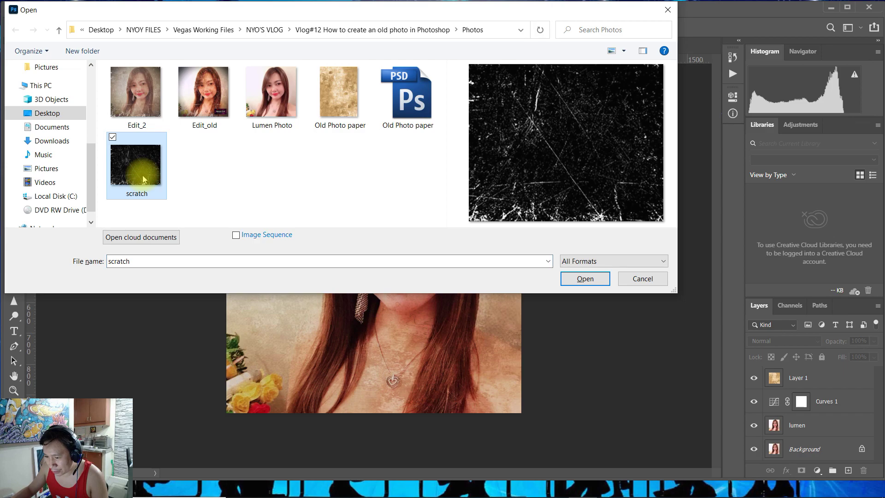
{"action": "left_click", "coordinate": [590, 282]}
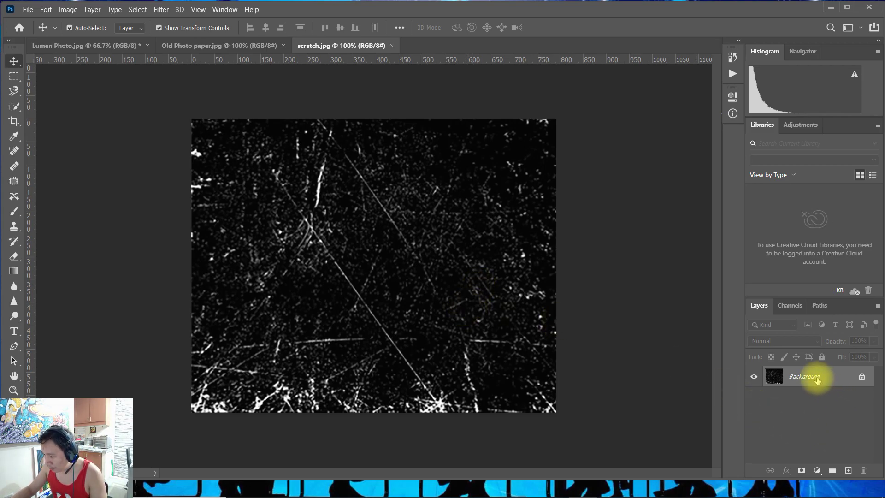
Drag the scratch texture into Lumen Photo as Layer 2, move it top-left and stretch it over the canvas.
{"action": "left_click_drag", "start_coordinate": [816, 379], "coordinate": [372, 253]}
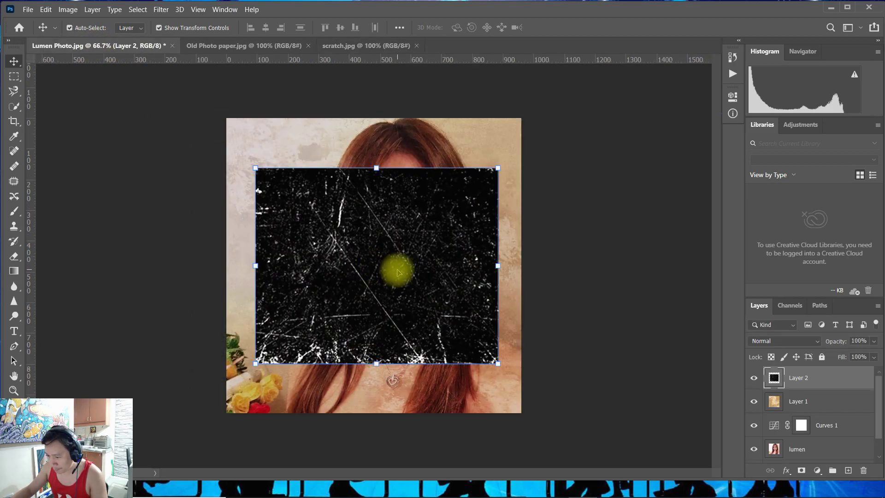
{"action": "left_click_drag", "start_coordinate": [384, 266], "coordinate": [356, 217]}
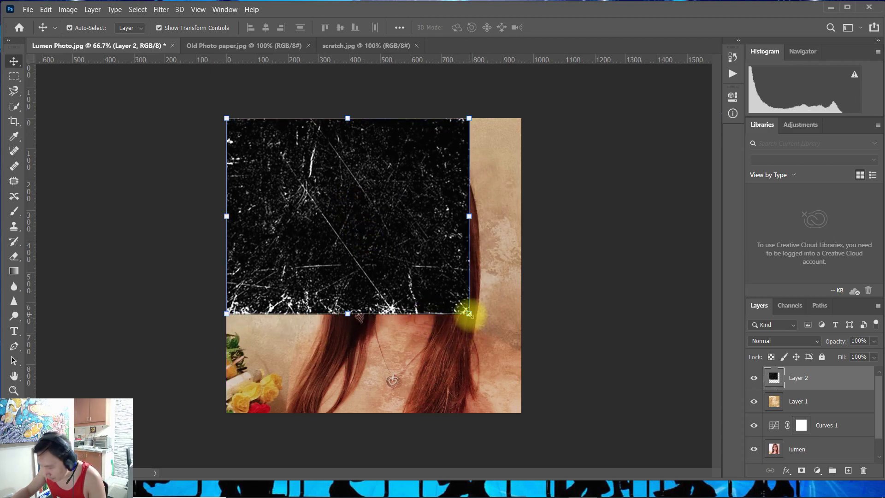
{"action": "left_click_drag", "start_coordinate": [469, 314], "coordinate": [521, 355]}
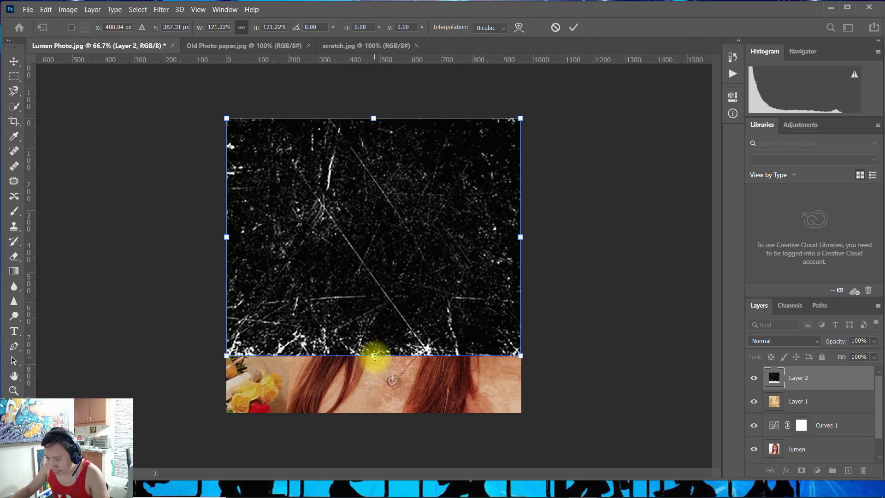
{"action": "left_click_drag", "start_coordinate": [374, 356], "coordinate": [374, 411]}
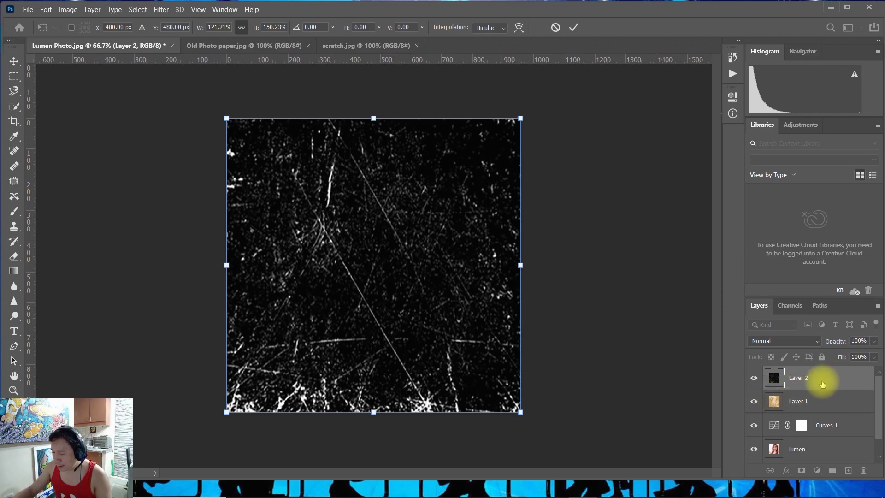
Change Layer 2's blend mode to Screen so only the white scratches show.
{"action": "left_click", "coordinate": [804, 341]}
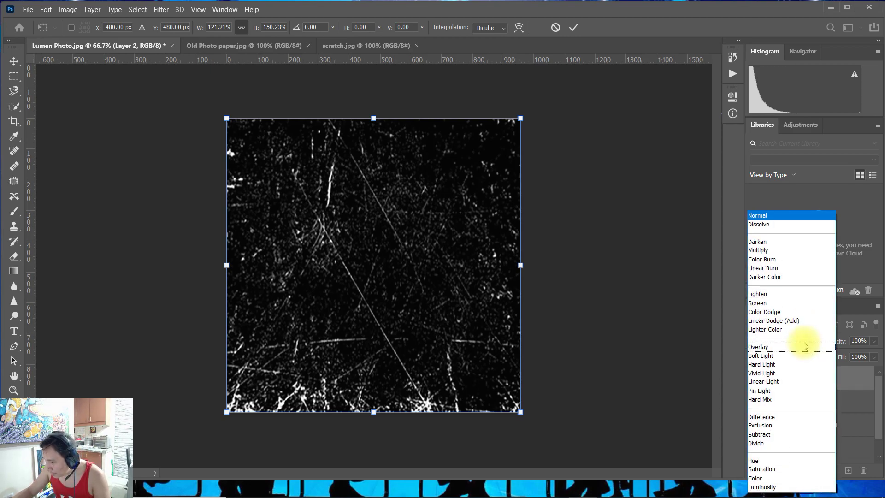
{"action": "left_click", "coordinate": [789, 304]}
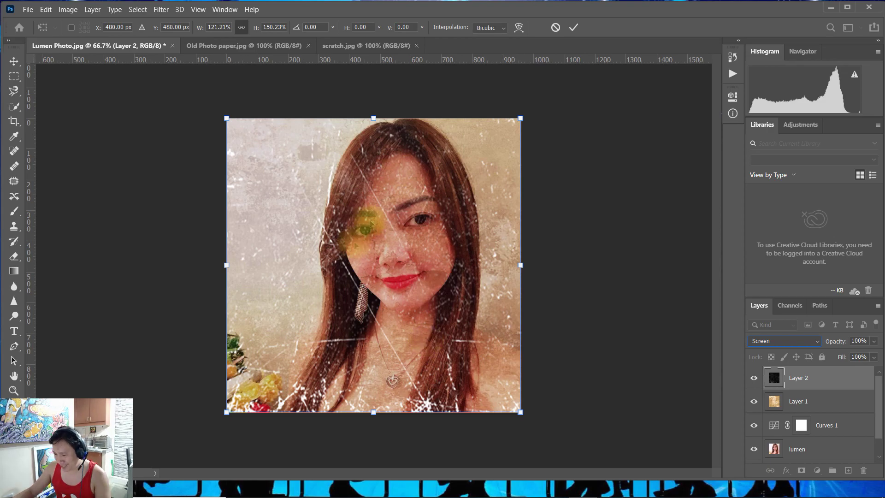
{"action": "left_click", "coordinate": [68, 9]}
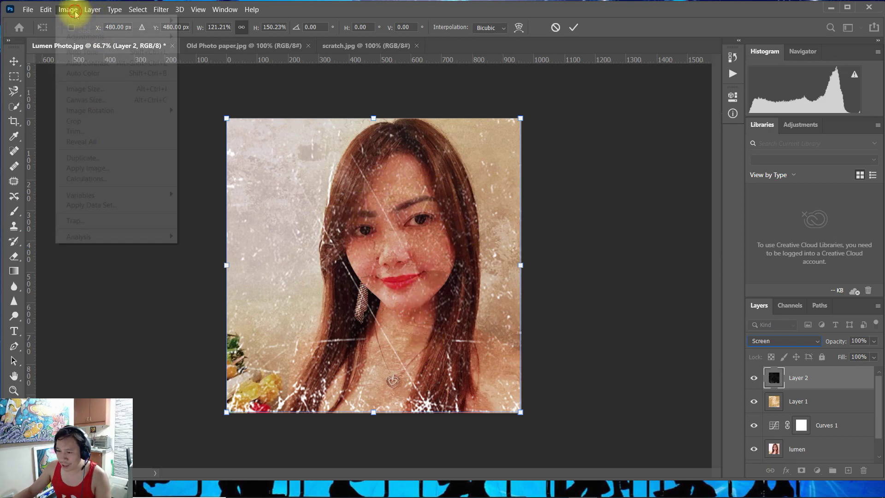
Commit the scratch texture resize and reselect Layer 2.
{"action": "left_click", "coordinate": [208, 131]}
{"action": "key", "text": "Return"}
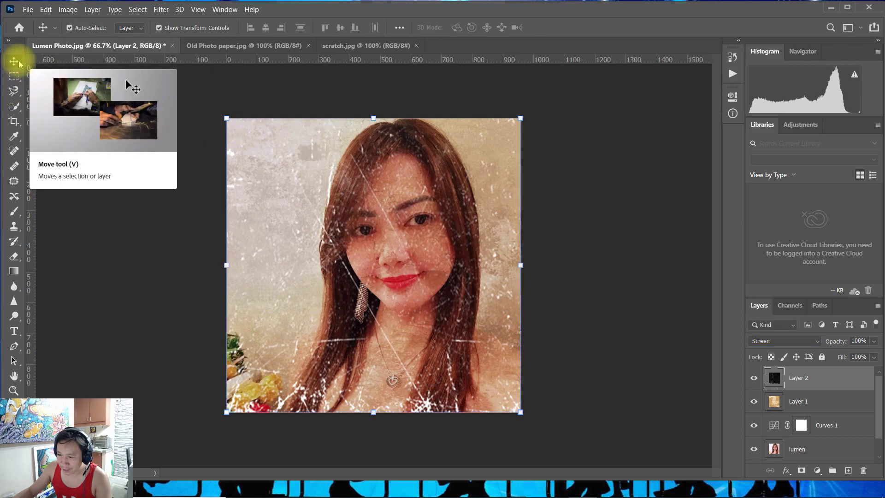
{"action": "left_click", "coordinate": [177, 139]}
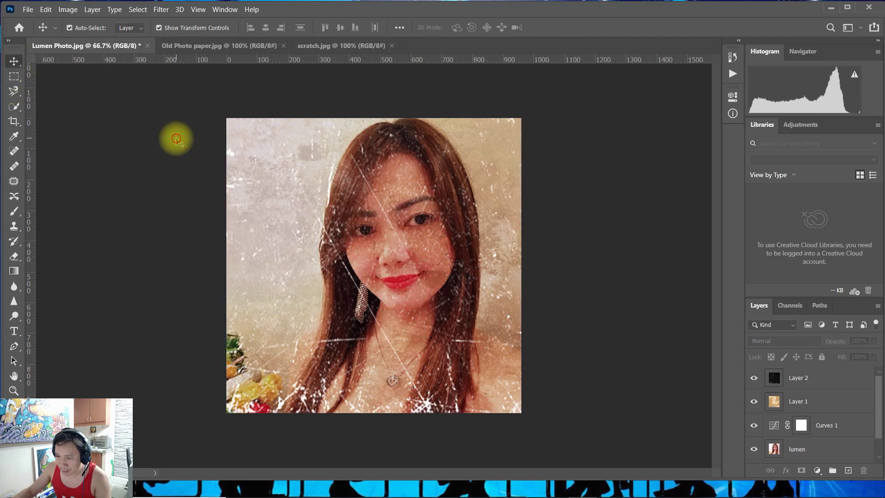
{"action": "left_click", "coordinate": [263, 161]}
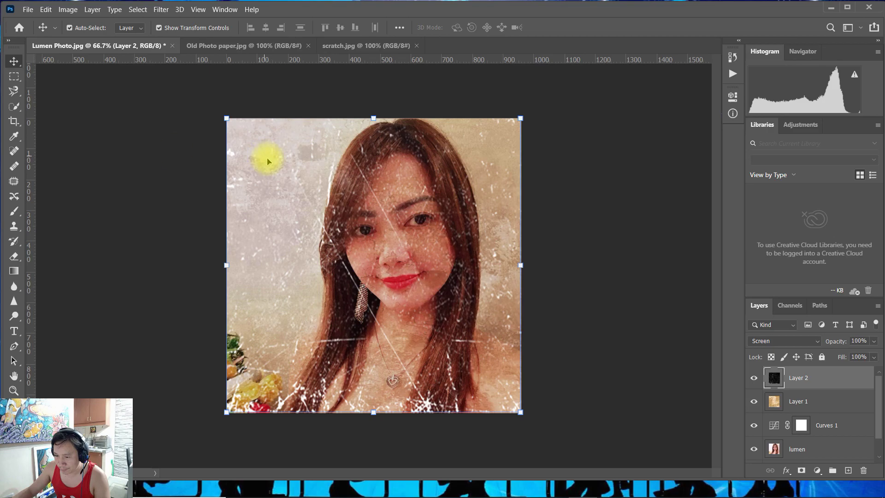
Lower Layer 2's brightness to -54 with Brightness/Contrast.
{"action": "left_click", "coordinate": [68, 11]}
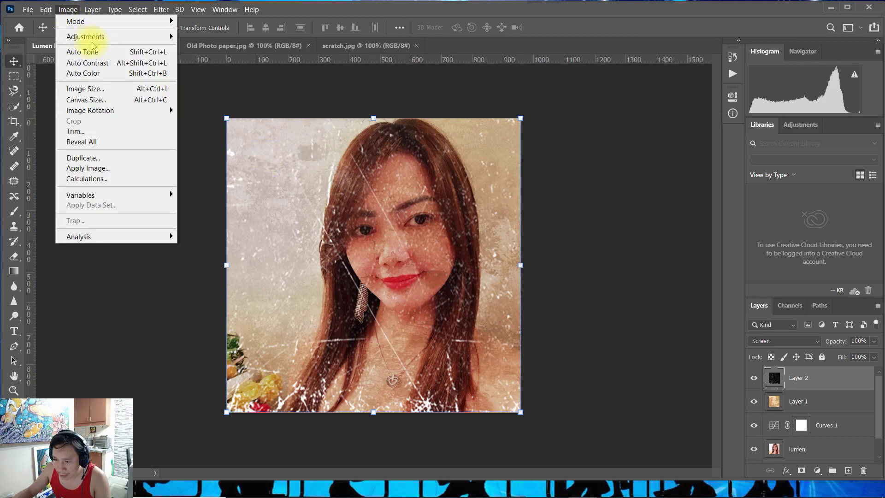
{"action": "mouse_move", "coordinate": [97, 39]}
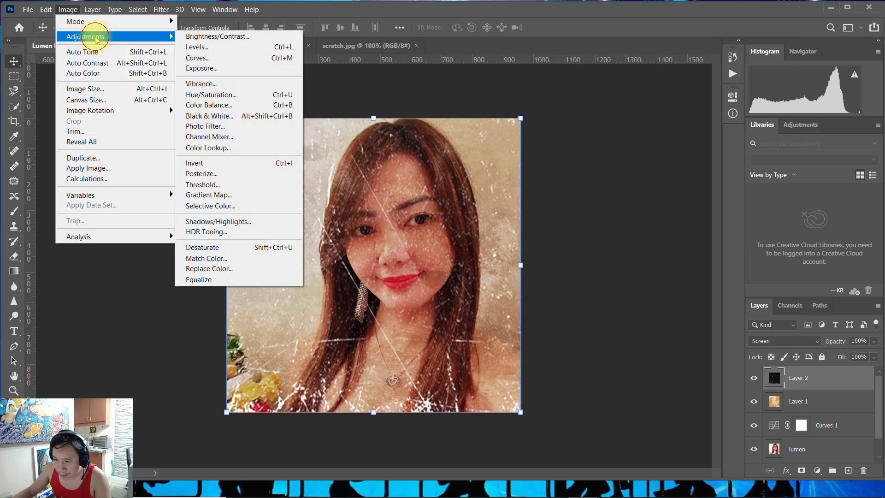
{"action": "left_click", "coordinate": [236, 37]}
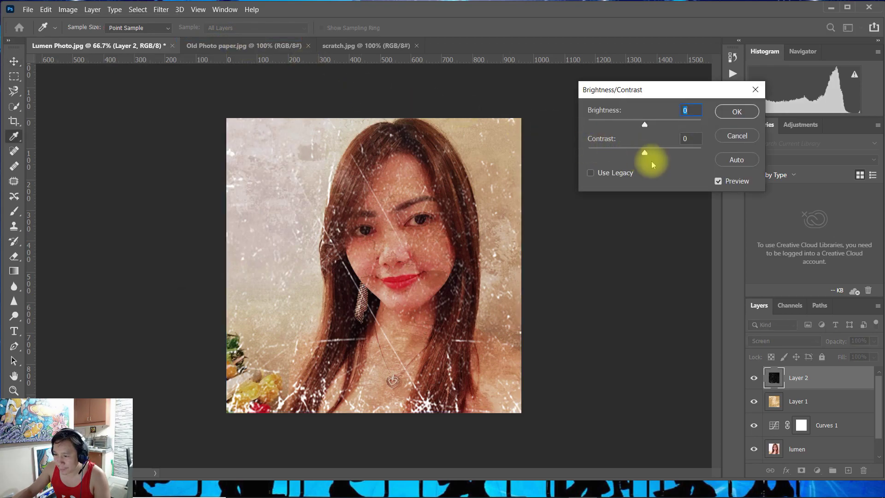
{"action": "left_click_drag", "start_coordinate": [645, 126], "coordinate": [630, 125]}
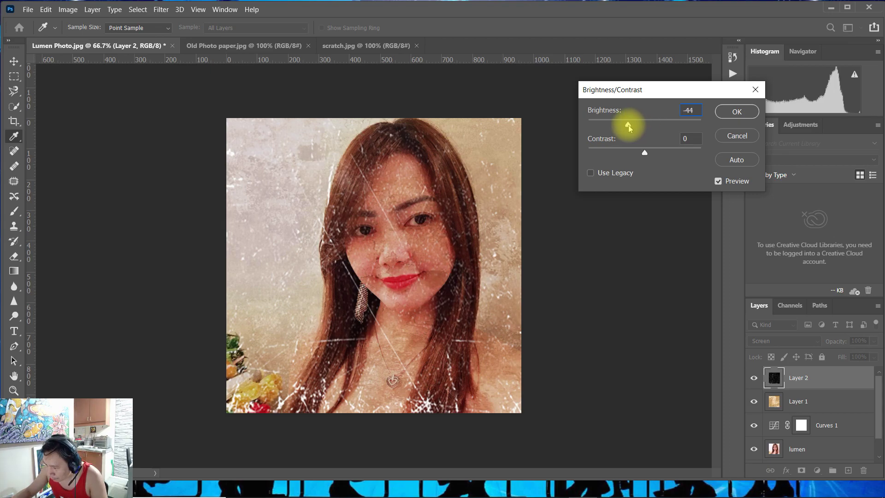
{"action": "left_click_drag", "start_coordinate": [626, 126], "coordinate": [624, 126]}
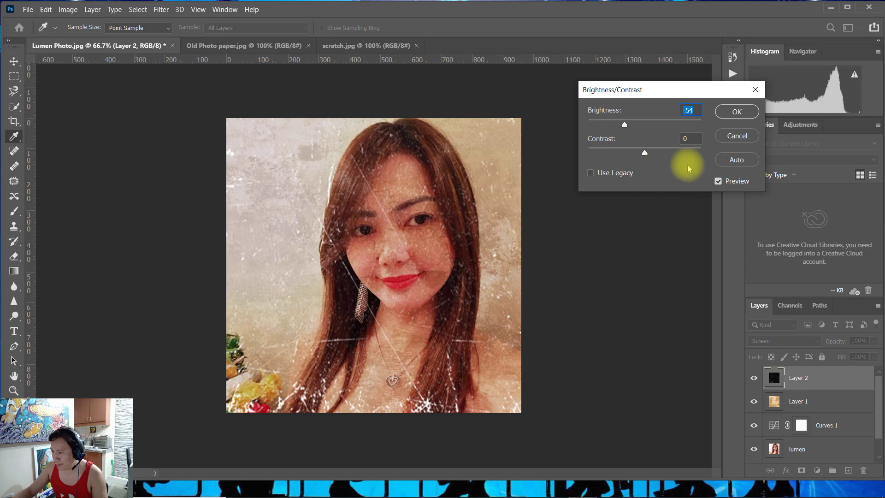
{"action": "left_click", "coordinate": [737, 112]}
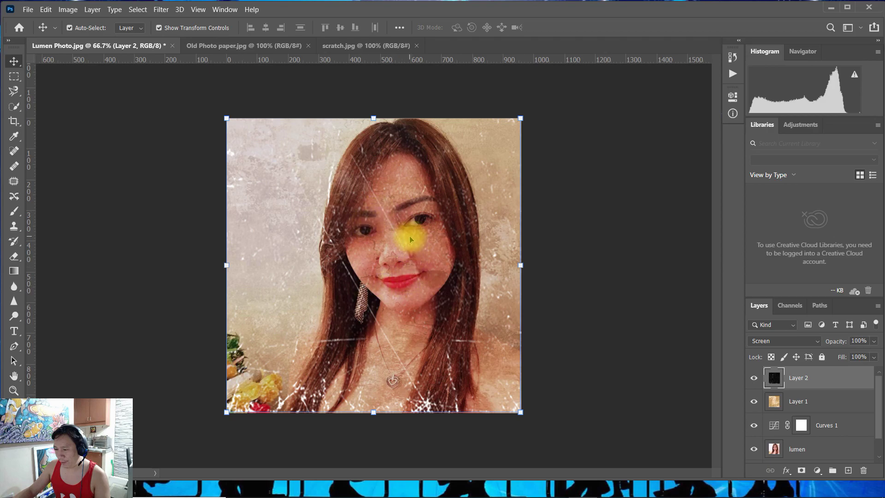
{"action": "left_click", "coordinate": [818, 473]}
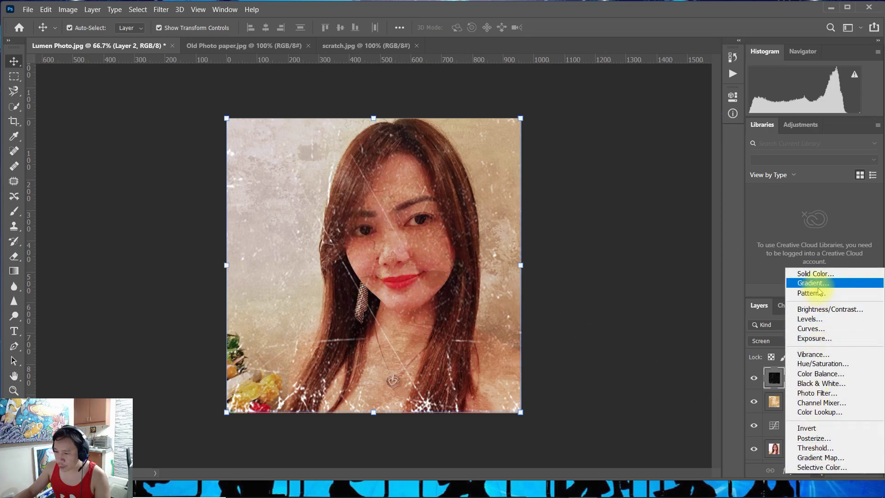
Add a Gradient fill layer with Radial style and Reverse checked, and bring up its gradient colours.
{"action": "left_click", "coordinate": [817, 284]}
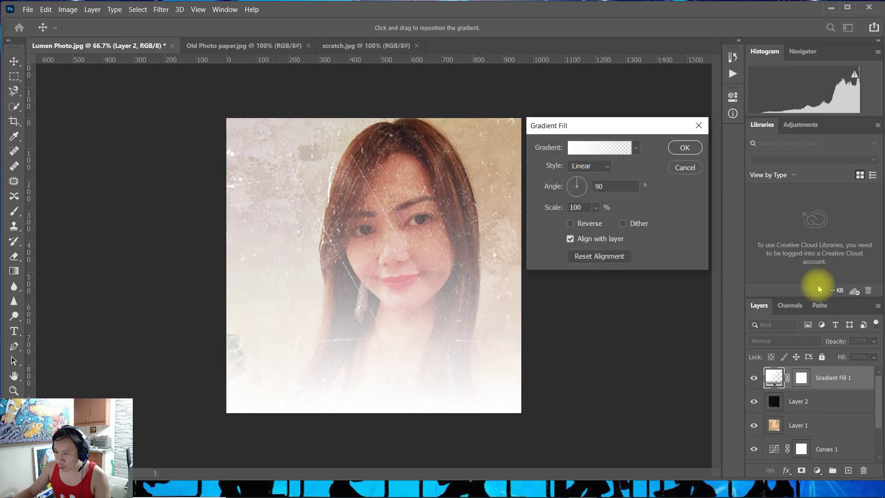
{"action": "left_click", "coordinate": [590, 167]}
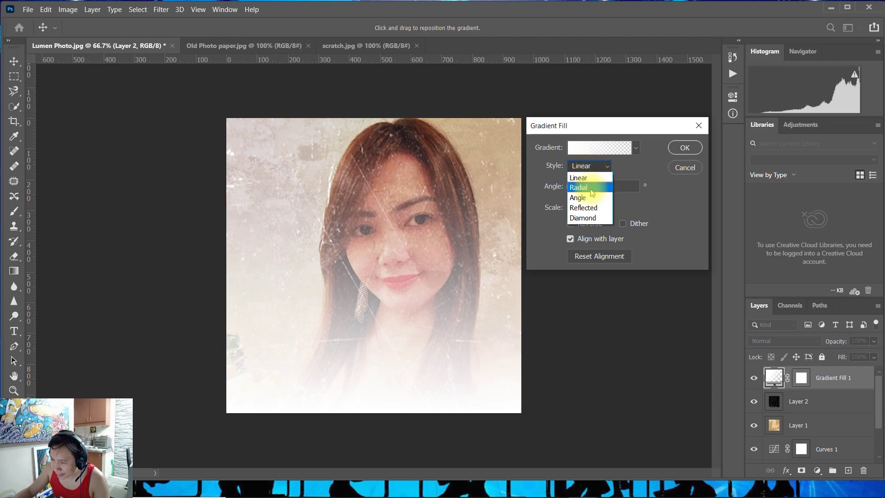
{"action": "left_click", "coordinate": [591, 189]}
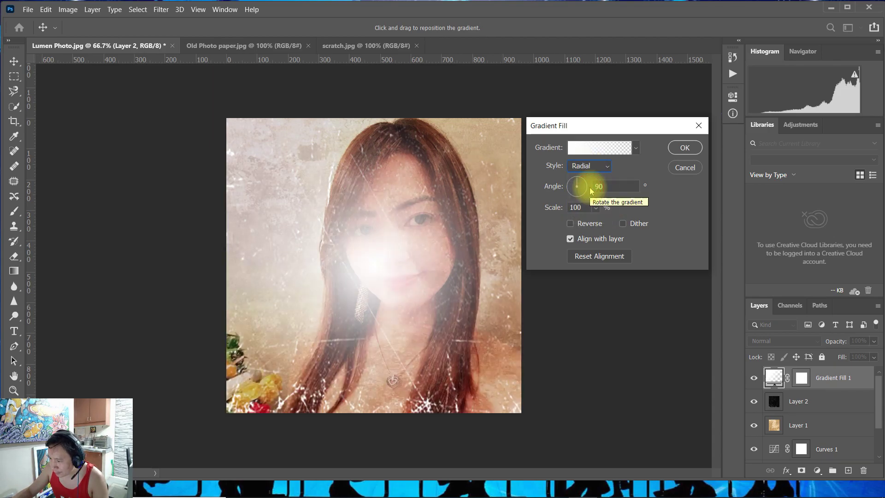
{"action": "left_click", "coordinate": [571, 225]}
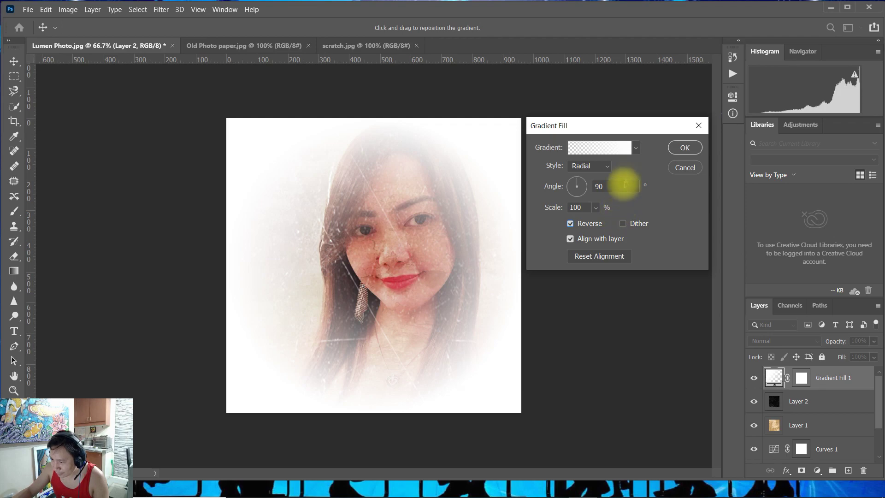
{"action": "left_click", "coordinate": [612, 148]}
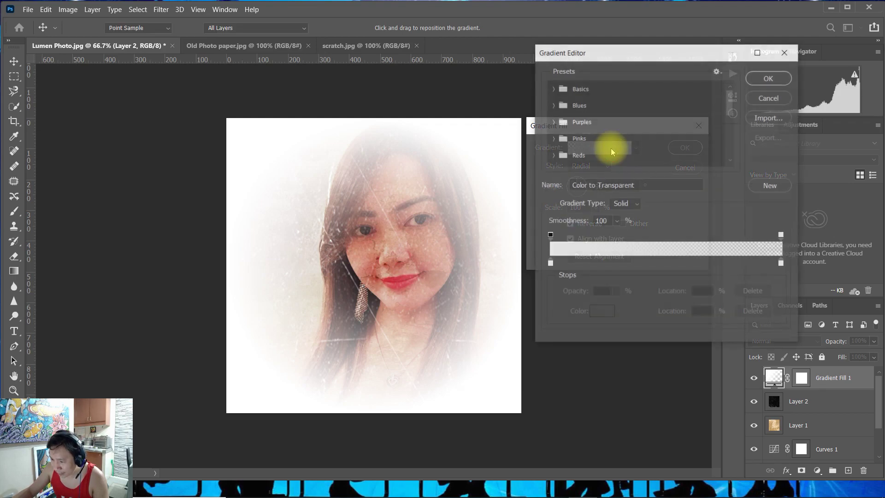
Change the gradient's left colour stop to near-black 080707 and accept the gradient.
{"action": "left_click", "coordinate": [549, 263]}
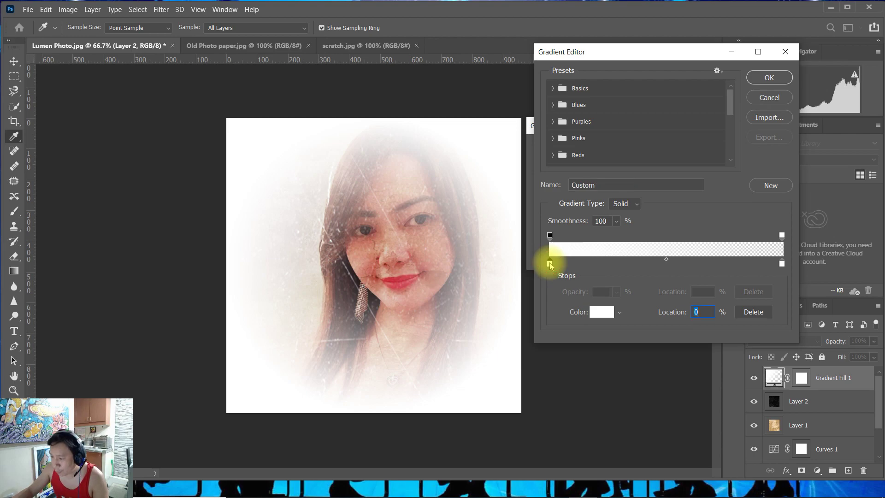
{"action": "left_click", "coordinate": [602, 311]}
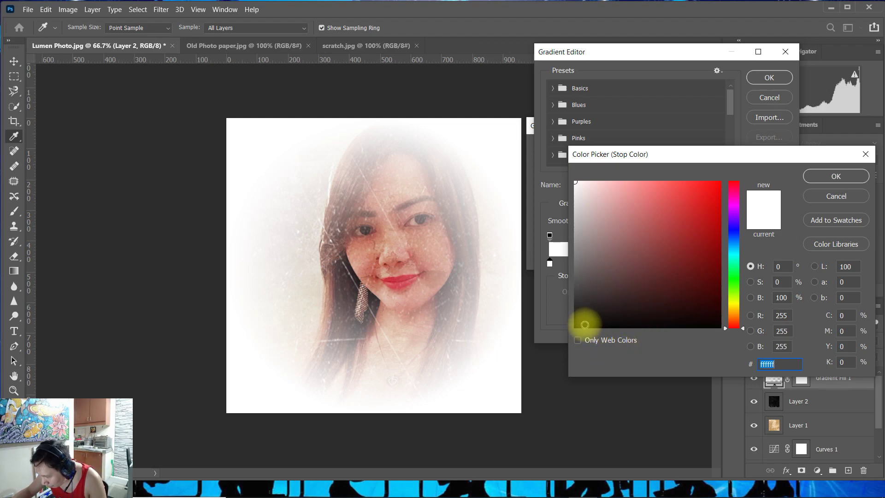
{"action": "left_click", "coordinate": [584, 323]}
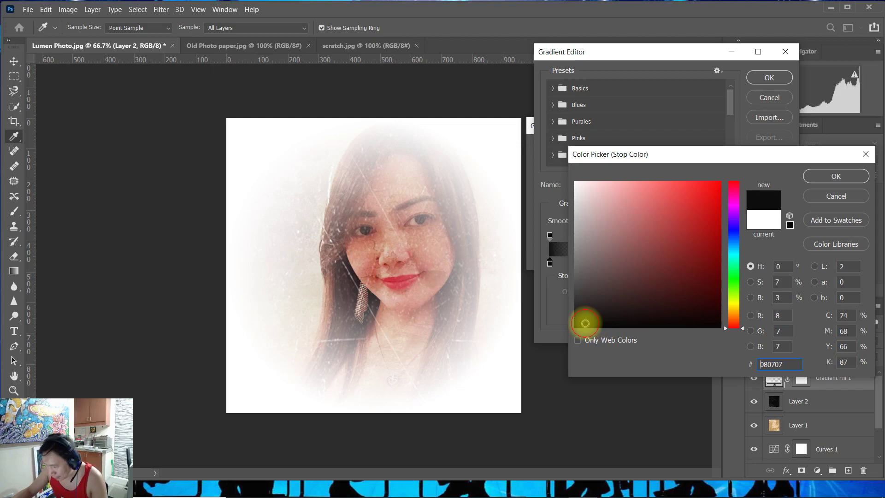
{"action": "left_click", "coordinate": [836, 176]}
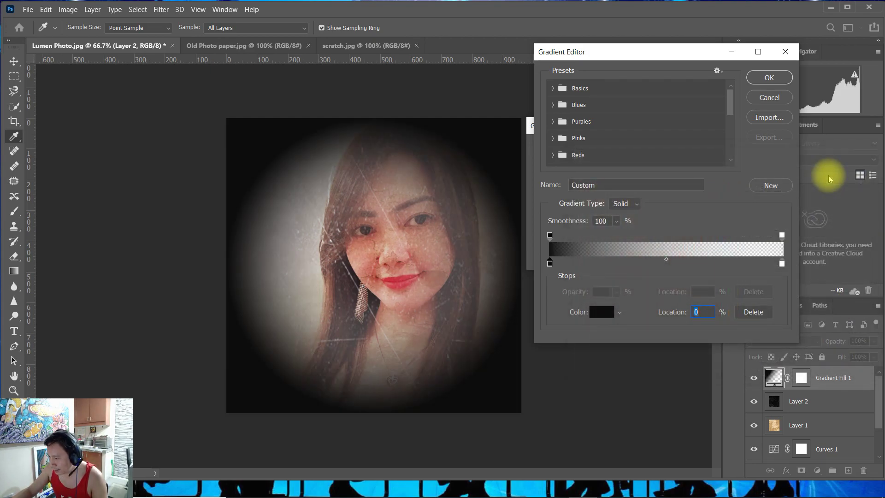
{"action": "left_click", "coordinate": [768, 78]}
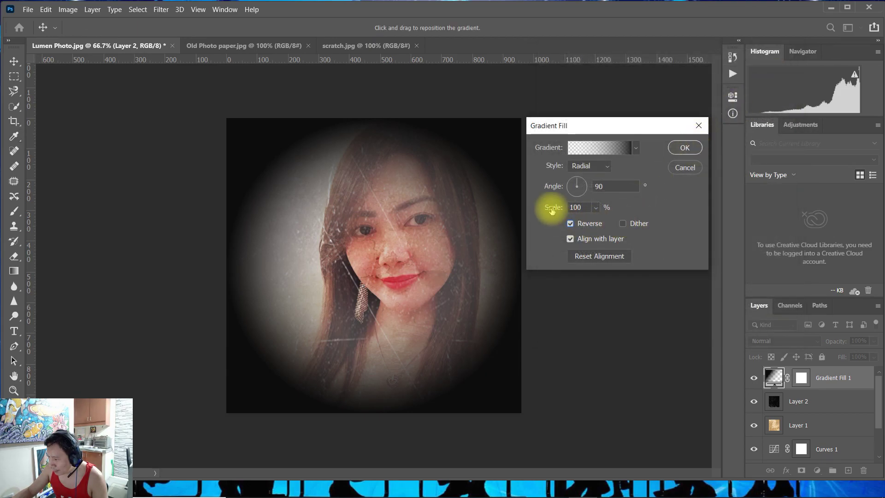
Set the gradient fill's Scale to 200%, apply it, and deselect the layer to view the vignette.
{"action": "left_click", "coordinate": [595, 207]}
{"action": "left_click_drag", "start_coordinate": [598, 222], "coordinate": [597, 223]}
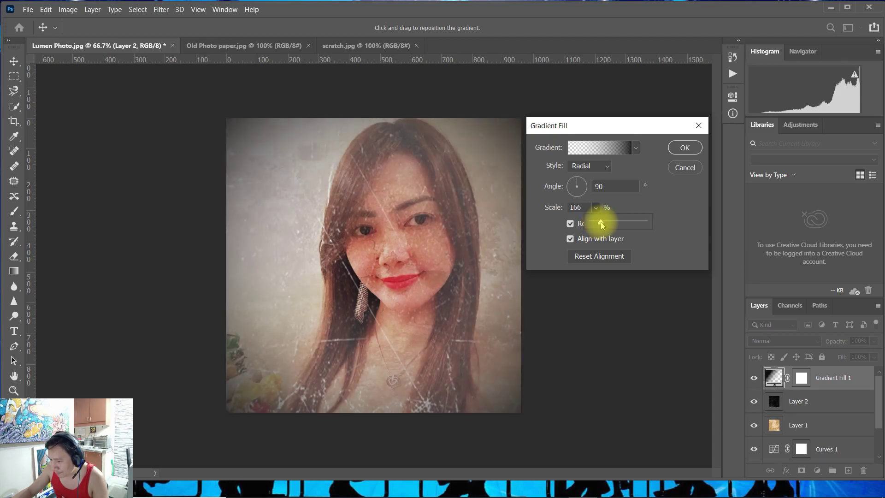
{"action": "left_click_drag", "start_coordinate": [601, 222], "coordinate": [602, 223]}
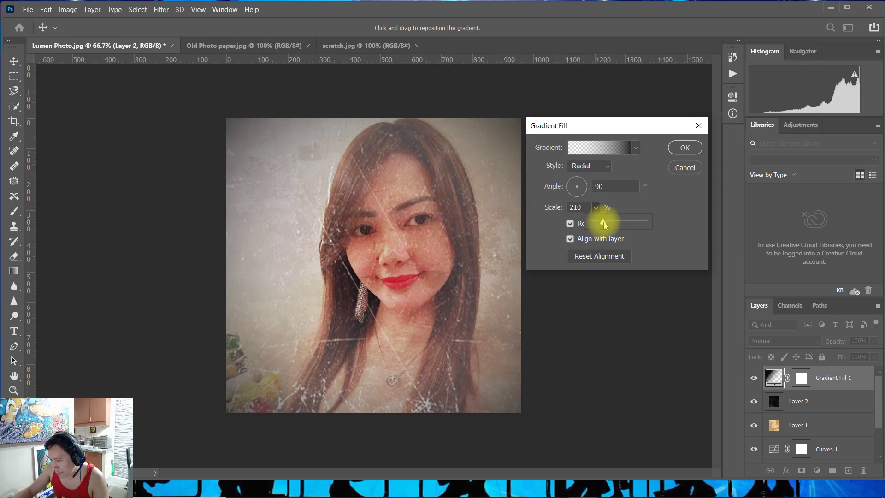
{"action": "left_click", "coordinate": [576, 207]}
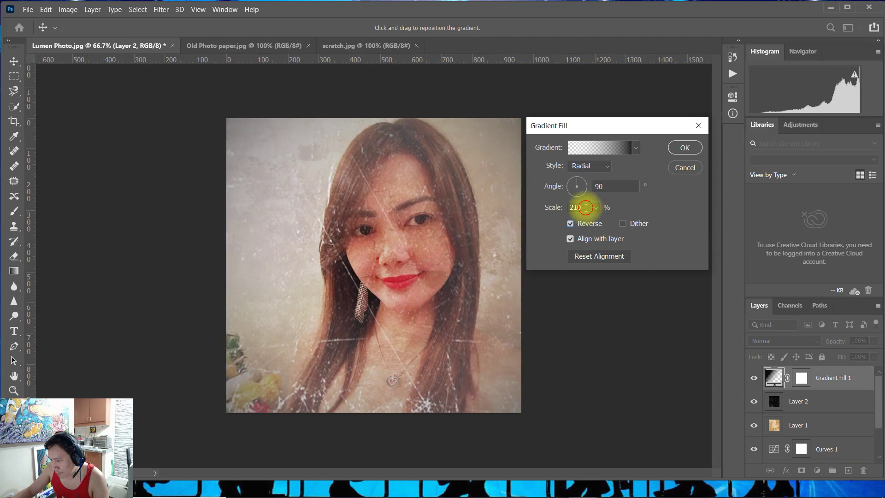
{"action": "type", "text": "200"}
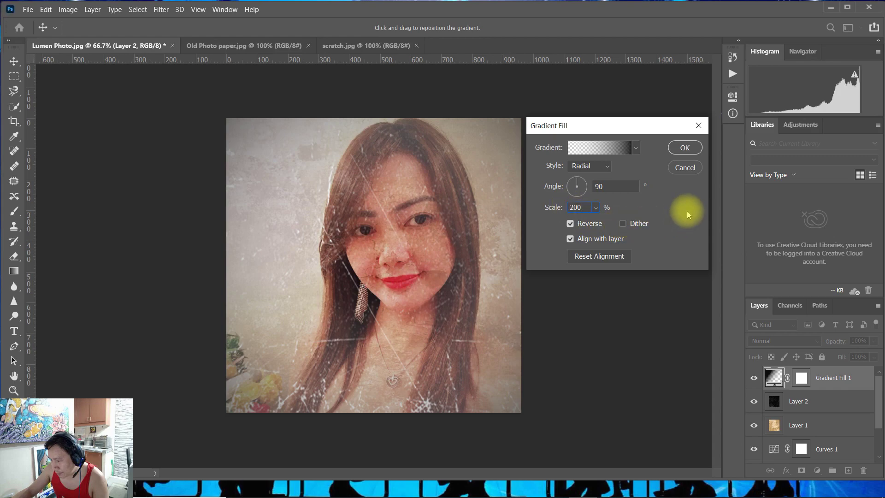
{"action": "left_click", "coordinate": [696, 149]}
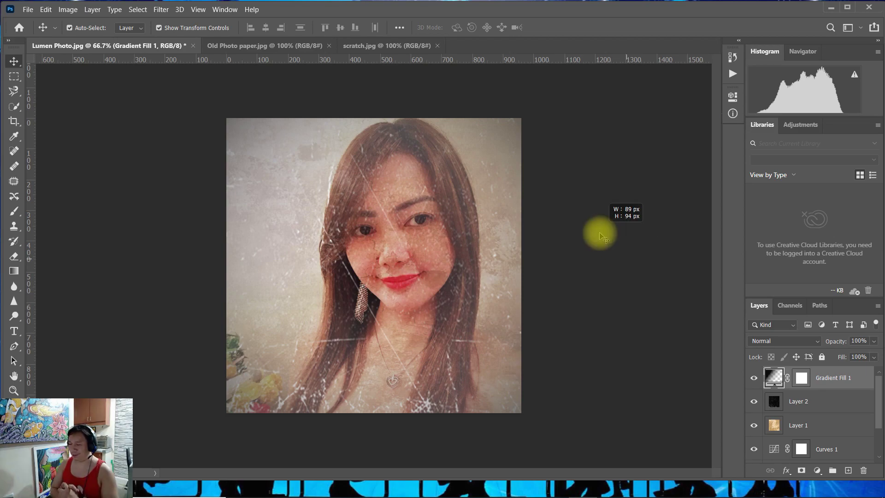
{"action": "left_click", "coordinate": [528, 267]}
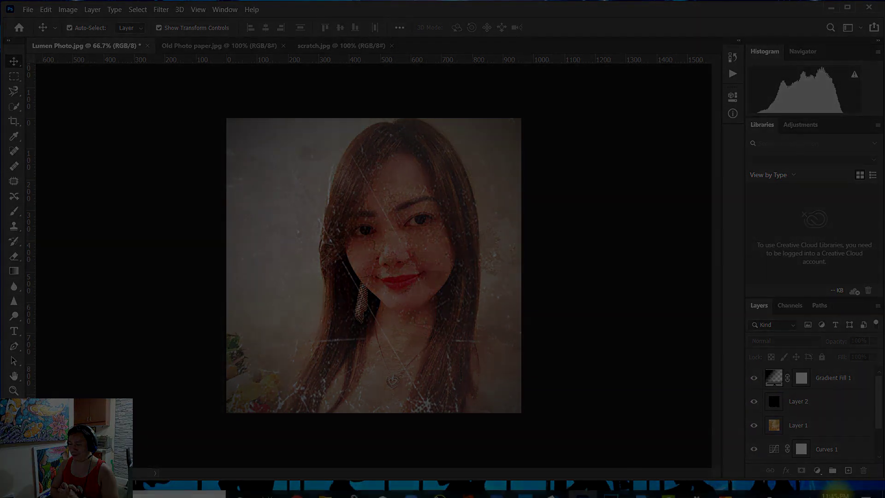